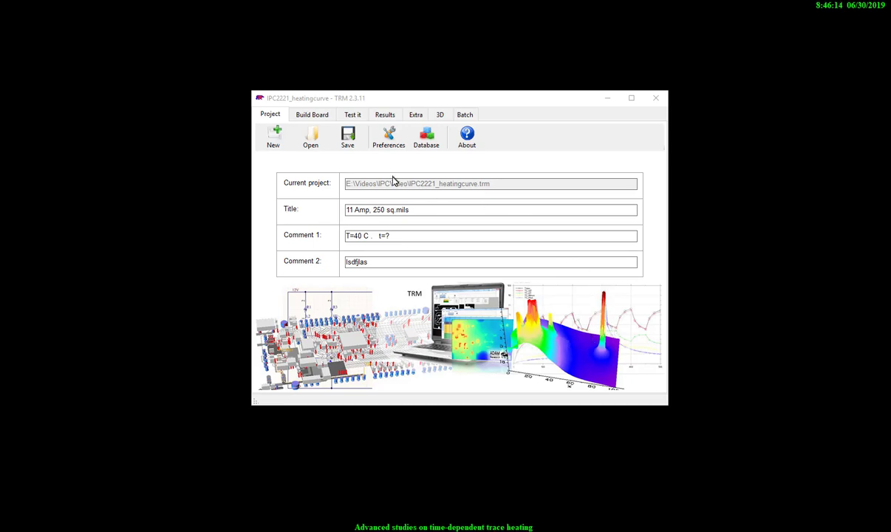
# Step: View the heating-curve project's loads graphically to examine the trace, current terminals and thermocouples, then close the graphical view
pyautogui.moveTo(395, 103); pyautogui.dragTo(374, 103)
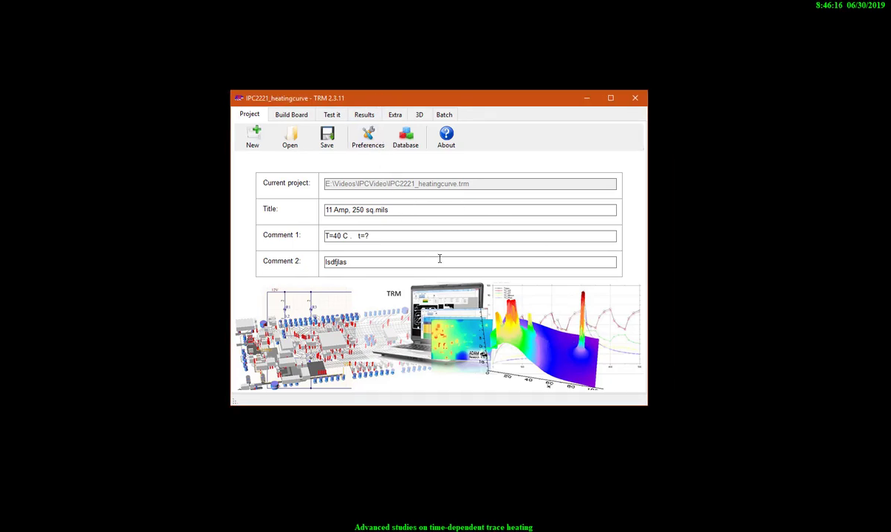
pyautogui.click(331, 116)
pyautogui.rightClick(362, 190)
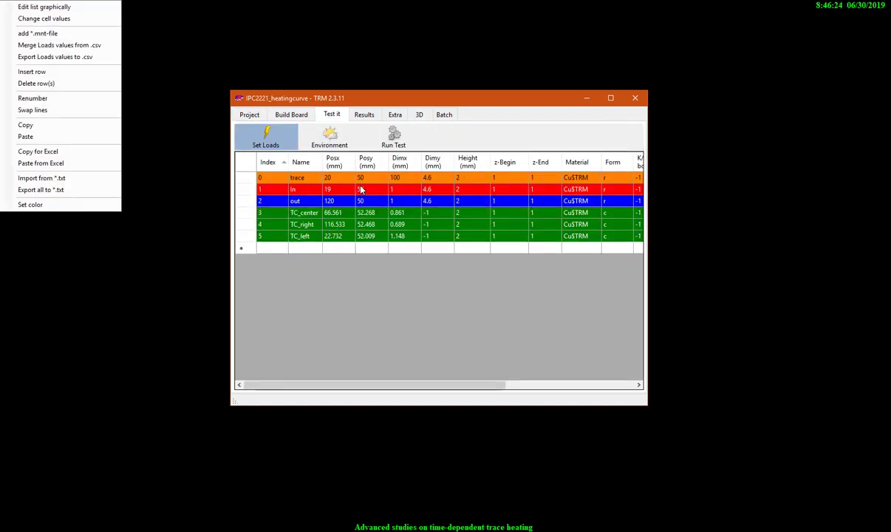
pyautogui.click(363, 181)
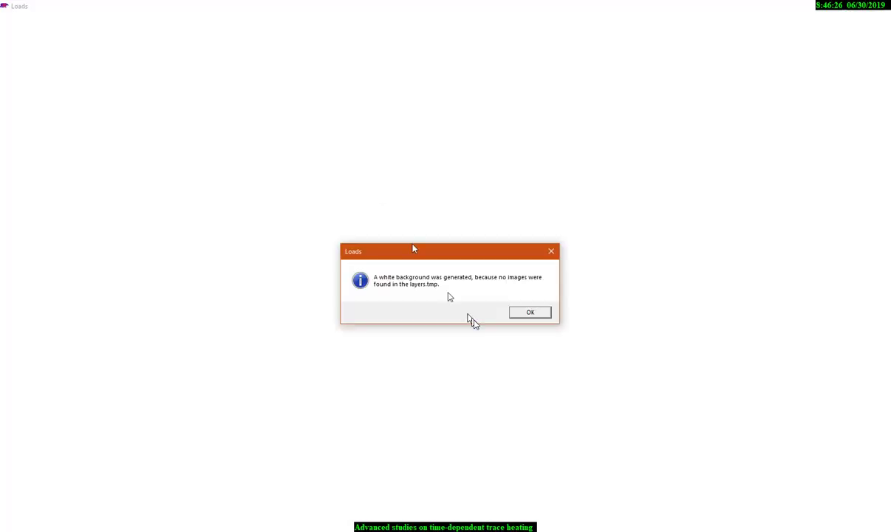
pyautogui.click(524, 314)
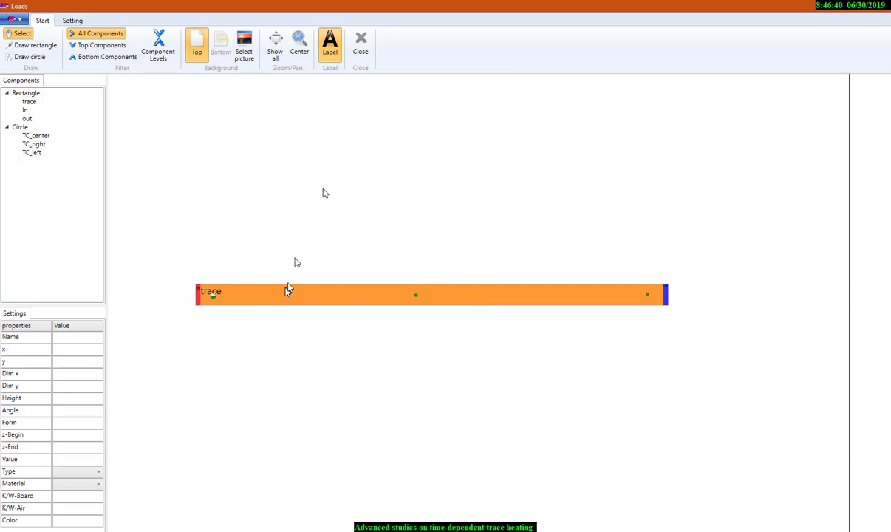
pyautogui.click(361, 45)
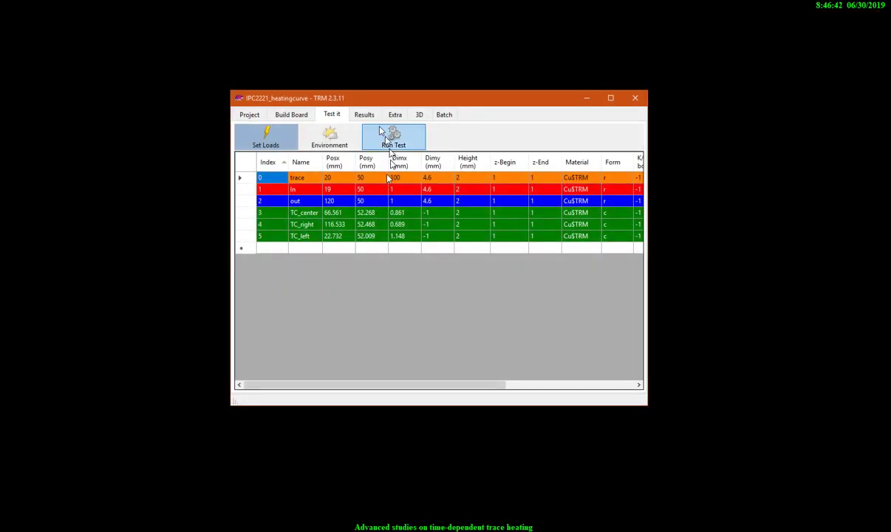
# Step: Examine the temperature plot of layer L1 and the transient heating curves of the thermocouples
pyautogui.click(365, 116)
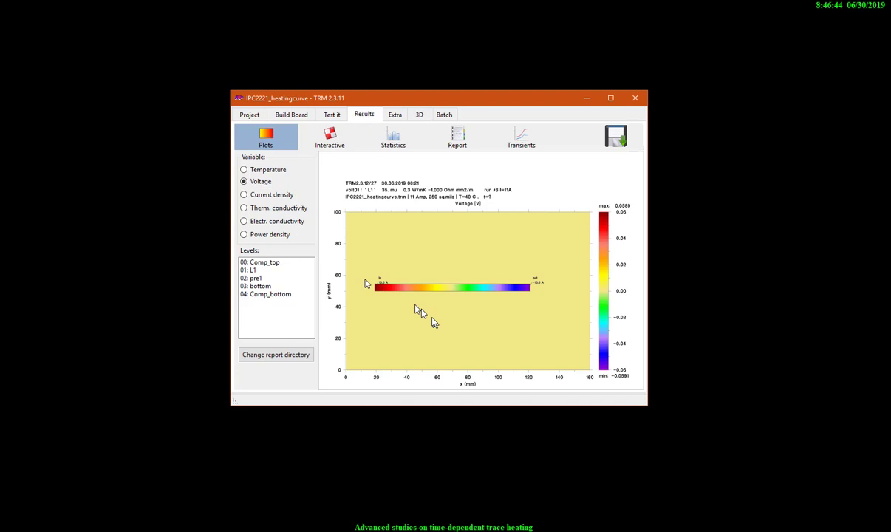
pyautogui.click(250, 170)
pyautogui.click(250, 271)
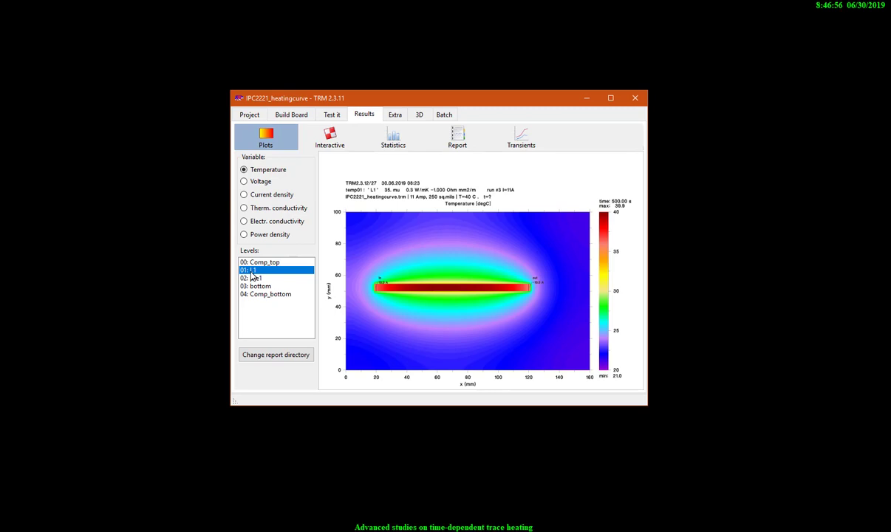
pyautogui.click(523, 139)
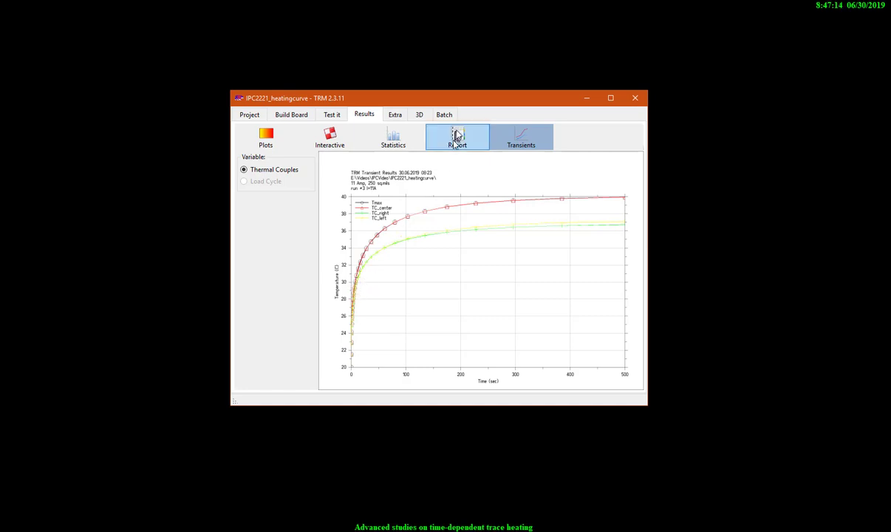
# Step: Start PWM post-processing with TC_report.csv as the transient record file and clear the console window out of the way
pyautogui.click(395, 116)
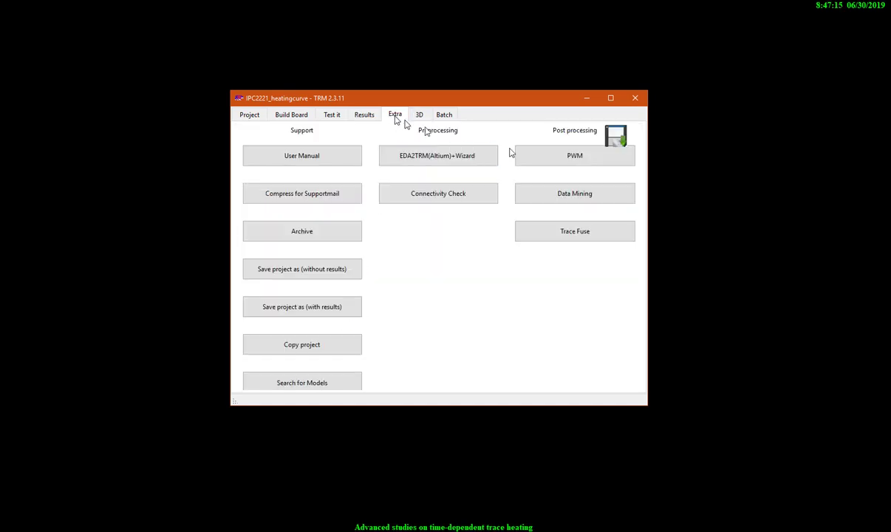
pyautogui.click(571, 157)
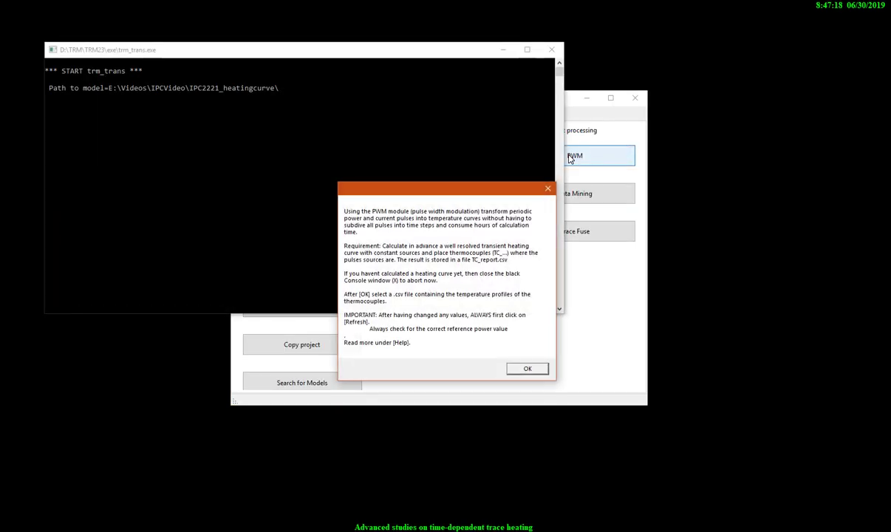
pyautogui.click(524, 369)
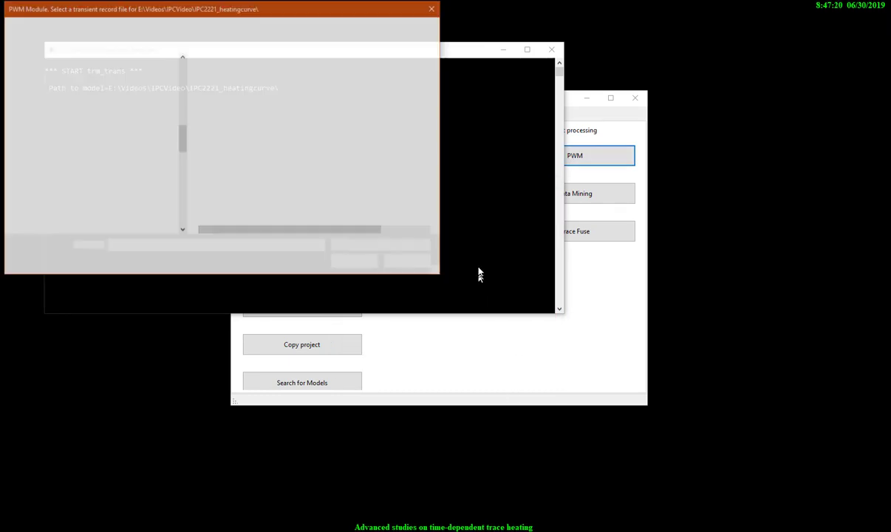
pyautogui.click(220, 152)
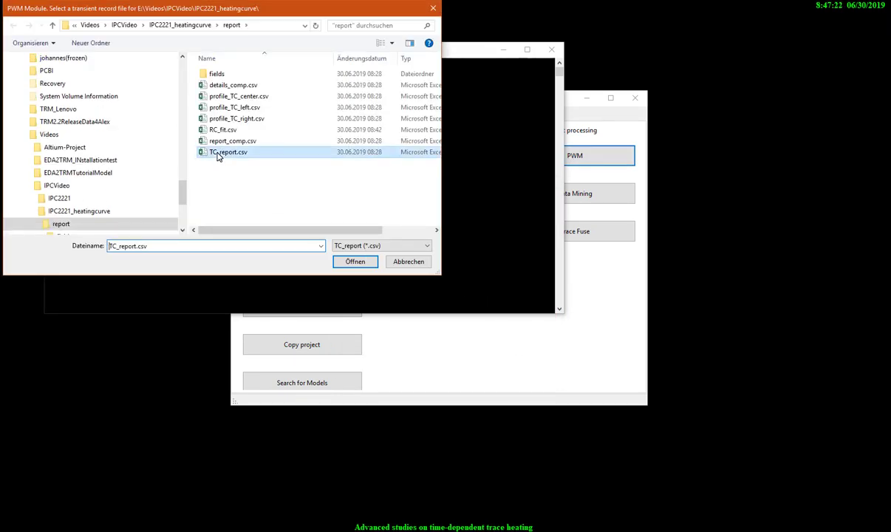
pyautogui.click(353, 262)
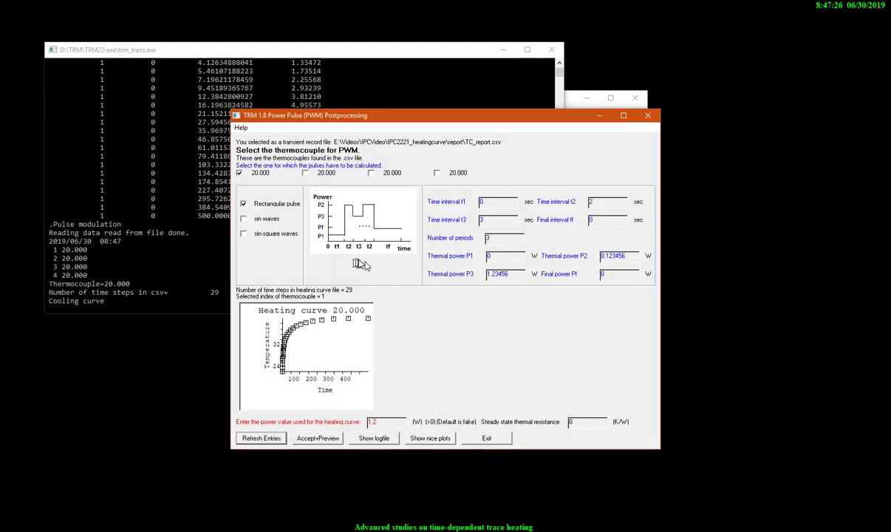
pyautogui.click(497, 50)
pyautogui.click(506, 51)
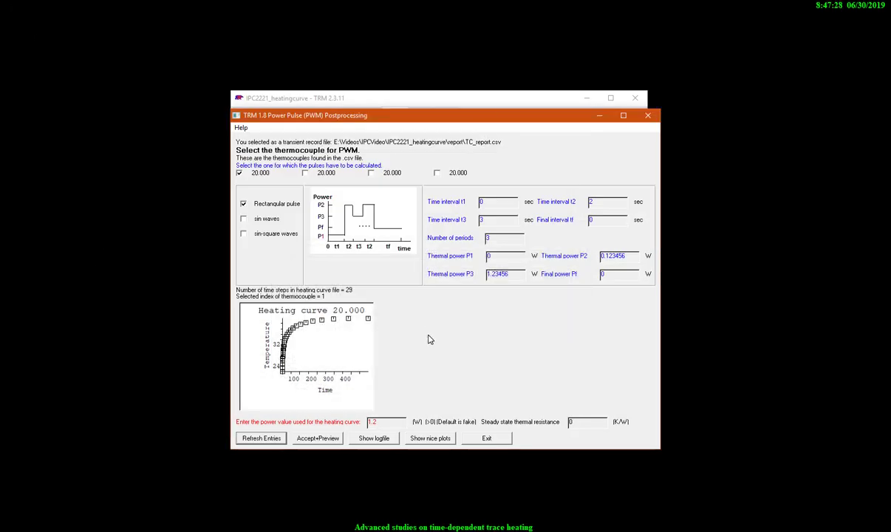
pyautogui.moveTo(371, 116); pyautogui.dragTo(363, 105)
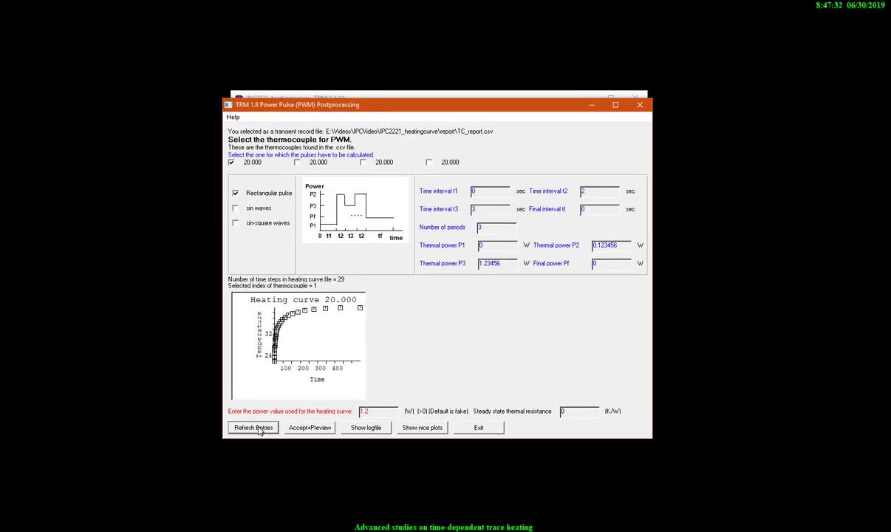
# Step: Set the power value used for the heating curve to 1.17 W, refresh the entries and preview the curves
pyautogui.moveTo(376, 413); pyautogui.dragTo(360, 414)
pyautogui.click(379, 412)
pyautogui.click(262, 427)
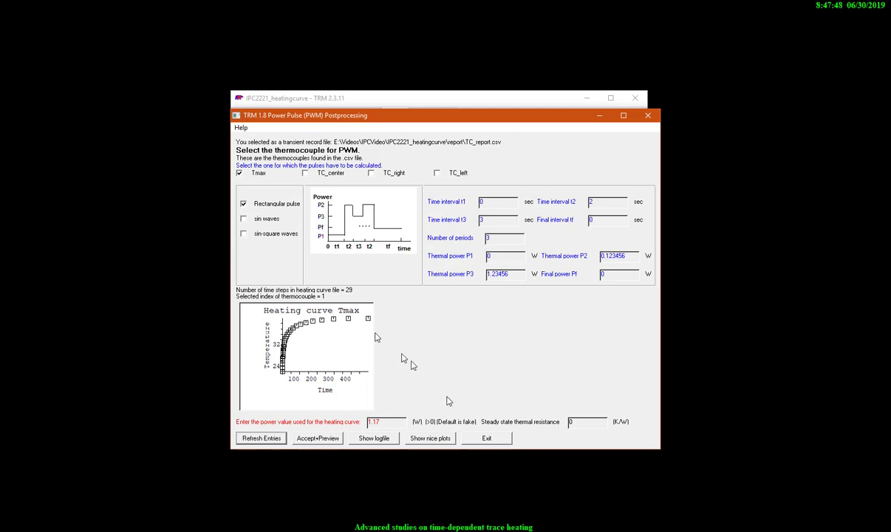
pyautogui.click(328, 440)
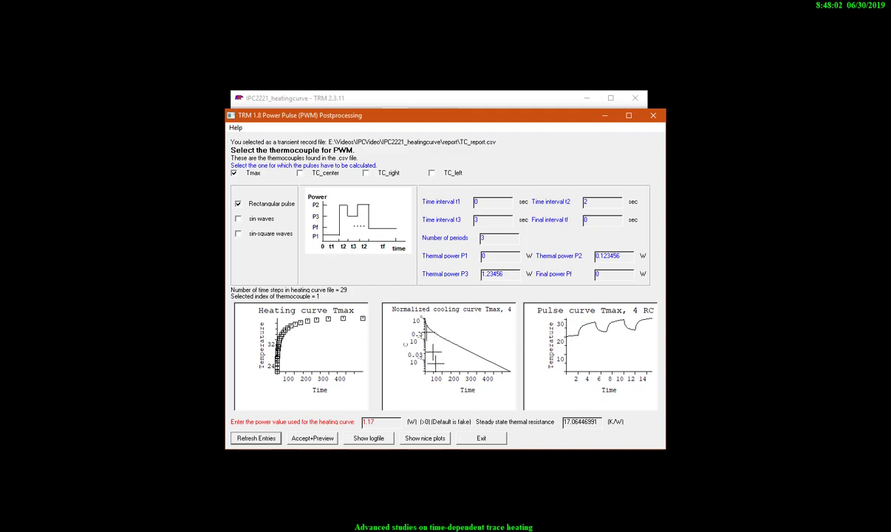
# Step: Show the nice plots and examine the Tmax heating curve, thermal impedance and PWM curve, then close the PWM plot
pyautogui.click(426, 442)
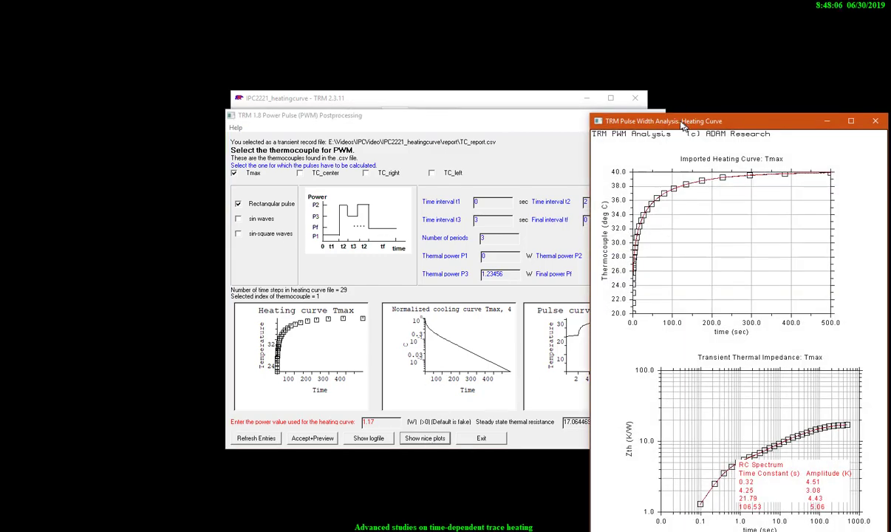
pyautogui.moveTo(643, 117); pyautogui.dragTo(353, 52)
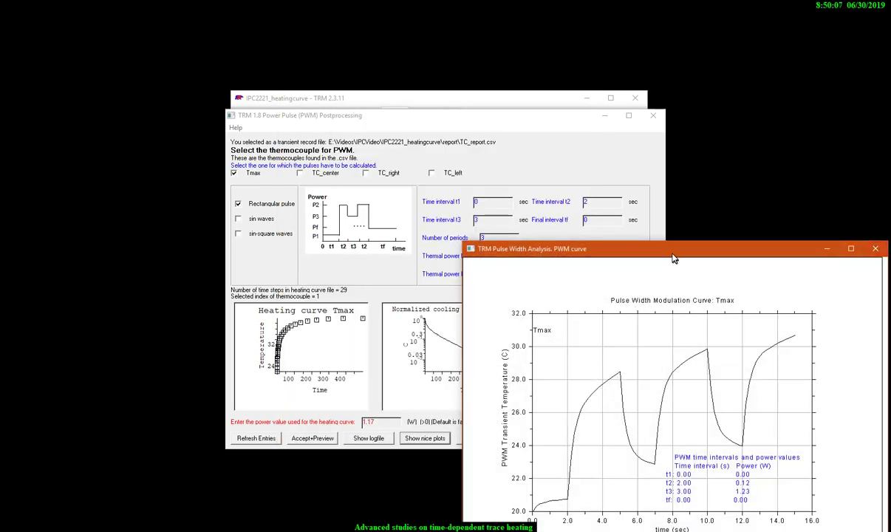
pyautogui.moveTo(692, 220); pyautogui.dragTo(436, 148)
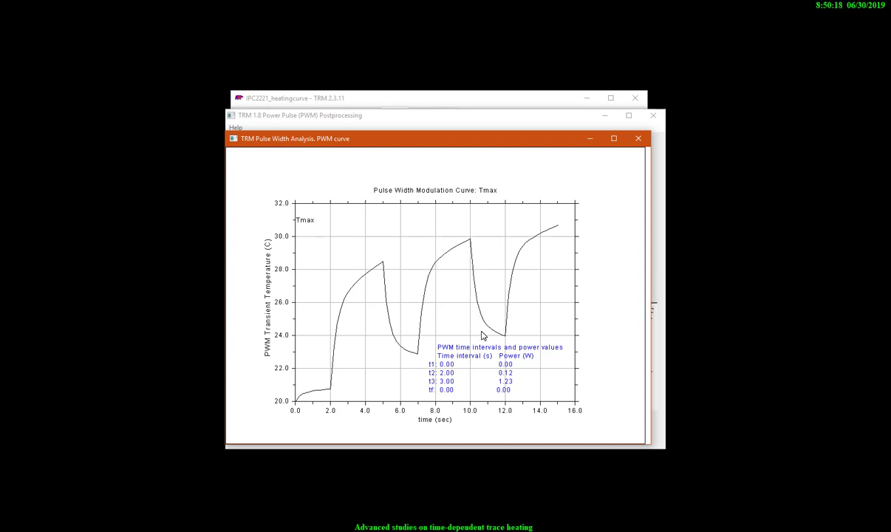
pyautogui.click(639, 139)
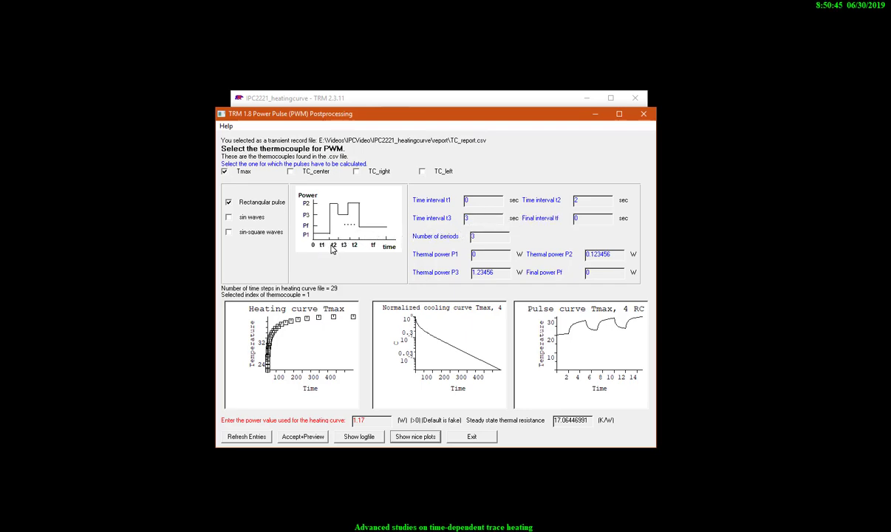
# Step: Set the pulse's time interval t2 to 1 sec and t3 to 0.3 sec
pyautogui.moveTo(588, 201); pyautogui.dragTo(565, 201)
pyautogui.write('1')
pyautogui.moveTo(472, 219); pyautogui.dragTo(462, 221)
pyautogui.write('0.')
# Step: Set thermal power P2 to 1.17 W, P3 to 0.3 W and the number of periods to 50, and preview the pulse curve
pyautogui.moveTo(615, 255); pyautogui.dragTo(573, 259)
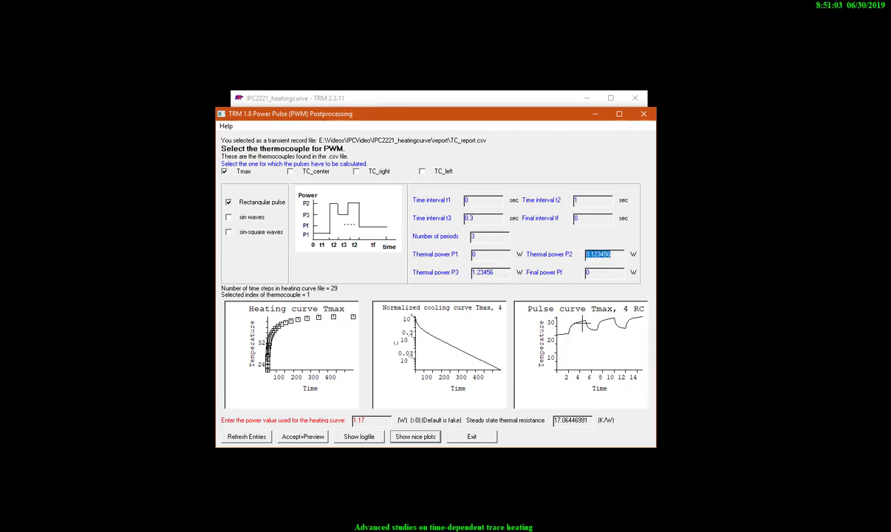
pyautogui.write('1.17')
pyautogui.moveTo(500, 274); pyautogui.dragTo(472, 273)
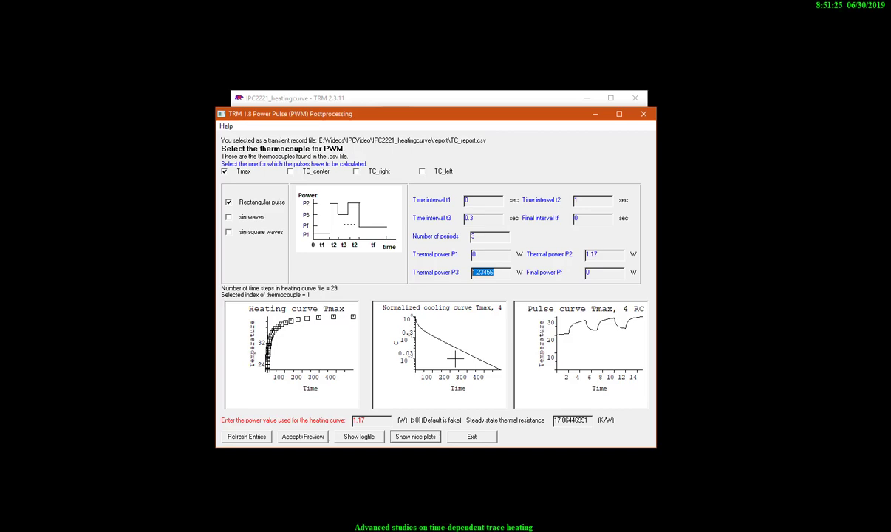
pyautogui.write('.')
pyautogui.write('50')
pyautogui.click(301, 436)
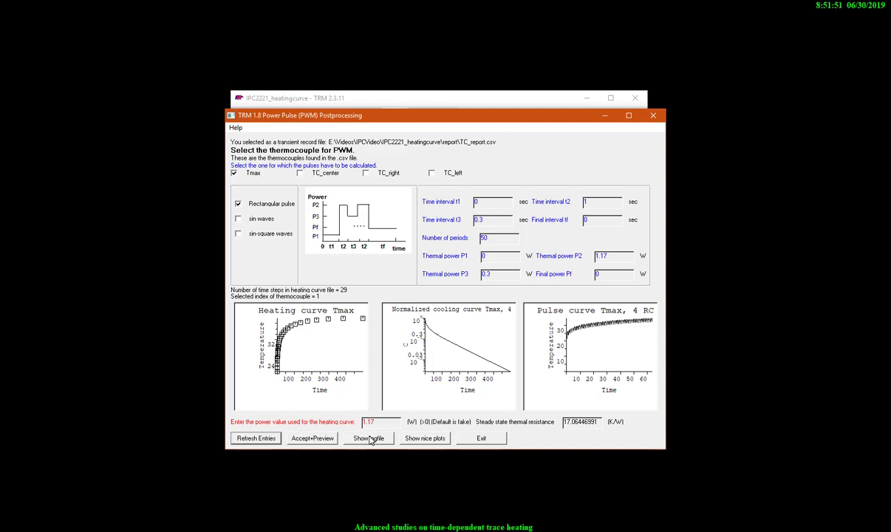
# Step: Show the nice plots for the 50-period pulse, close the heating and cooling curves and view the PWM curve
pyautogui.click(424, 438)
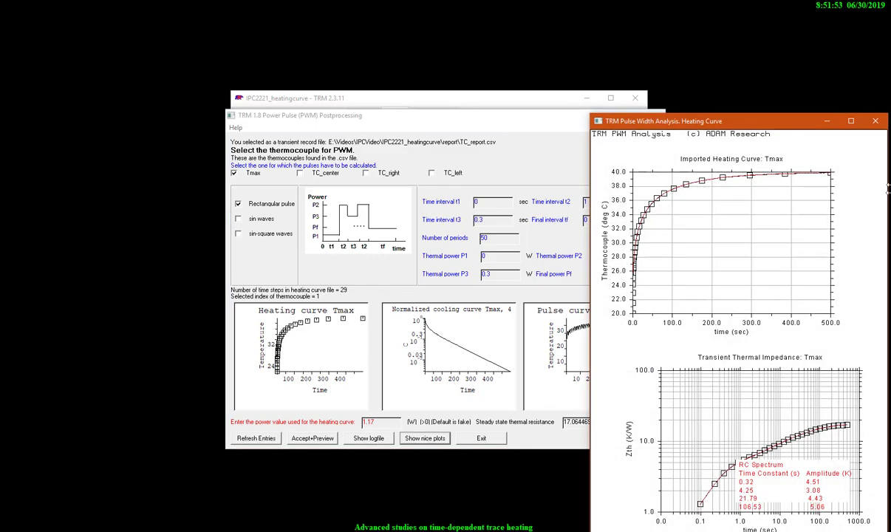
pyautogui.click(874, 120)
pyautogui.click(873, 254)
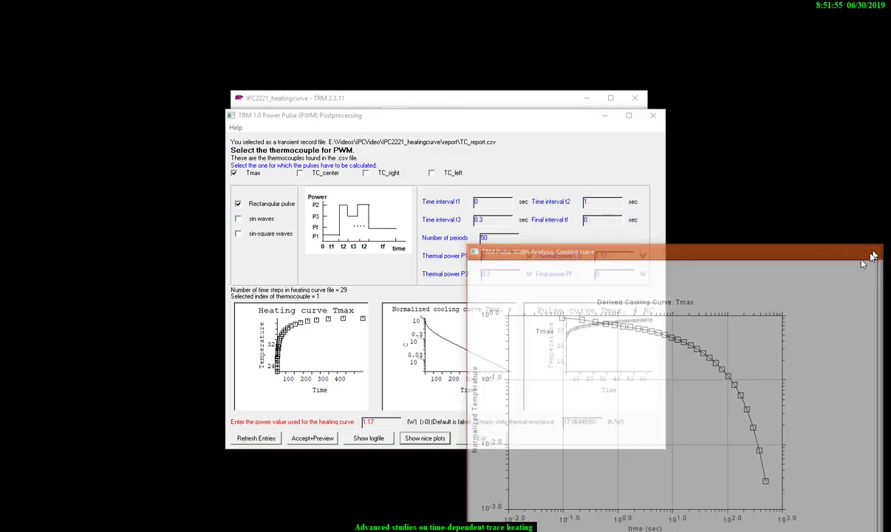
pyautogui.moveTo(722, 256); pyautogui.dragTo(435, 129)
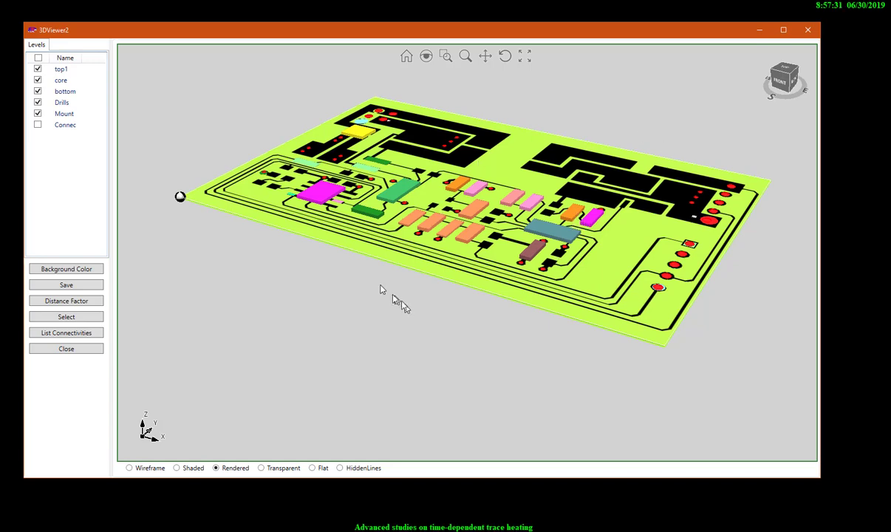
# Step: Rotate the circuit board in the 3D viewer to see its traces and components more from the front and above
pyautogui.click(505, 57)
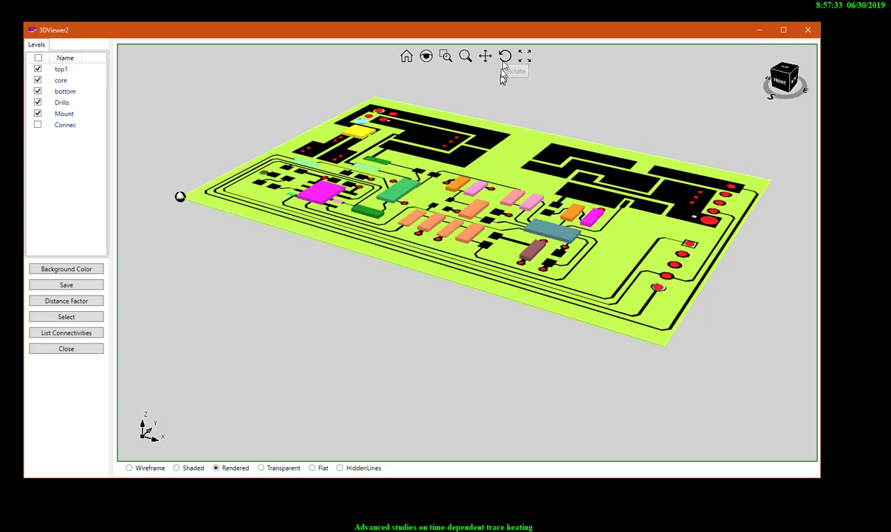
pyautogui.moveTo(435, 197); pyautogui.dragTo(692, 229)
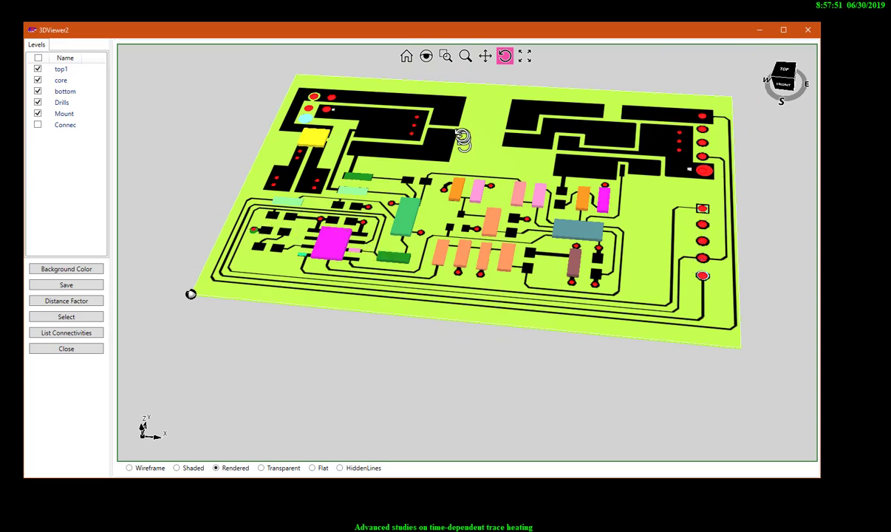
# Step: Review the MCP_1630 load list, open it in the graphical editor and inspect the settings of the PLUS and X5 loads
pyautogui.moveTo(533, 304); pyautogui.dragTo(773, 300)
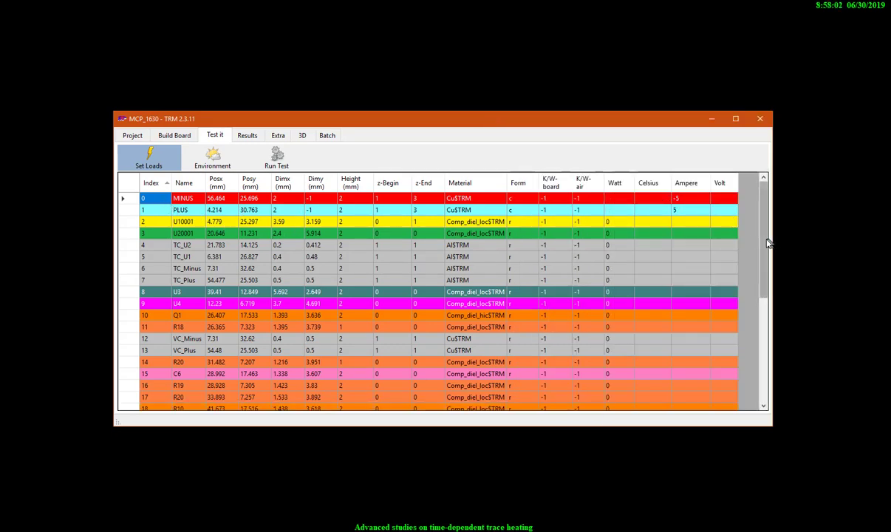
pyautogui.moveTo(765, 239); pyautogui.dragTo(763, 380)
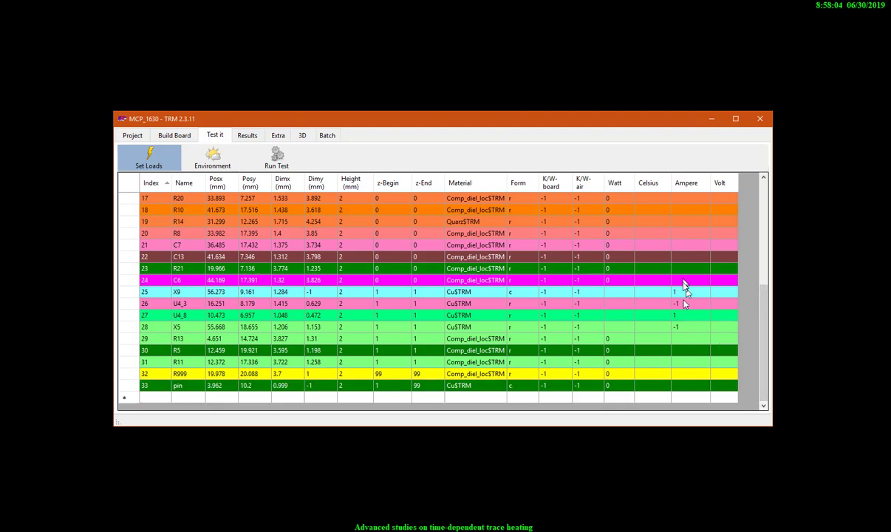
pyautogui.rightClick(291, 237)
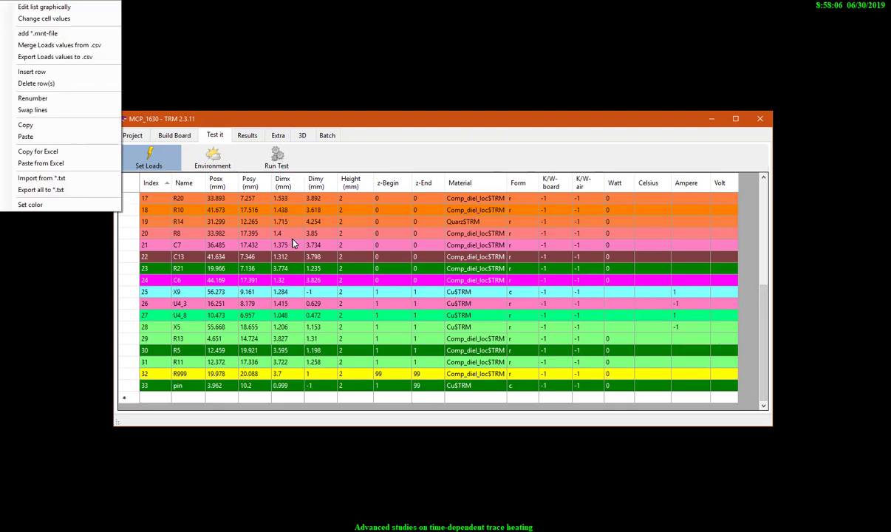
pyautogui.click(318, 243)
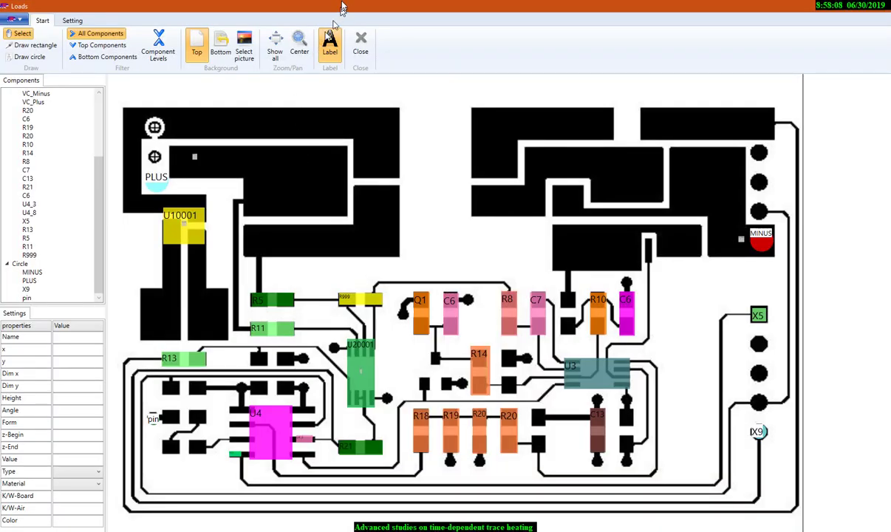
pyautogui.click(151, 181)
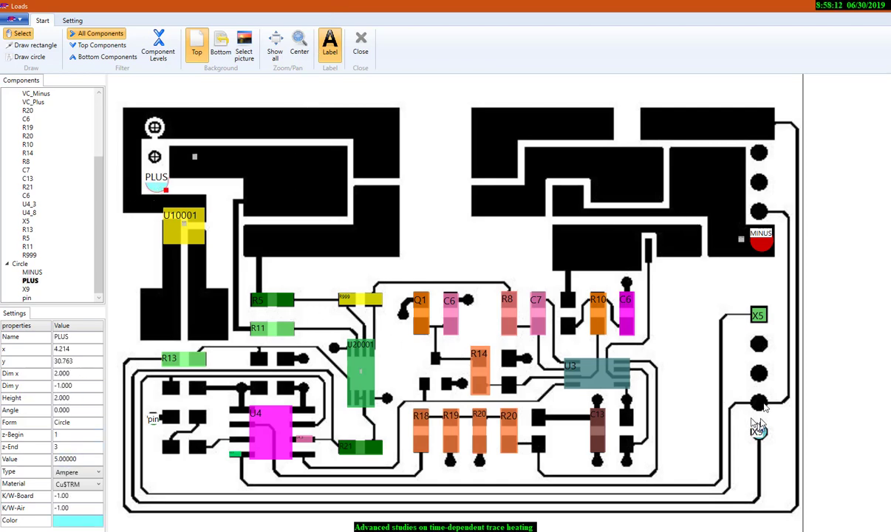
pyautogui.click(764, 316)
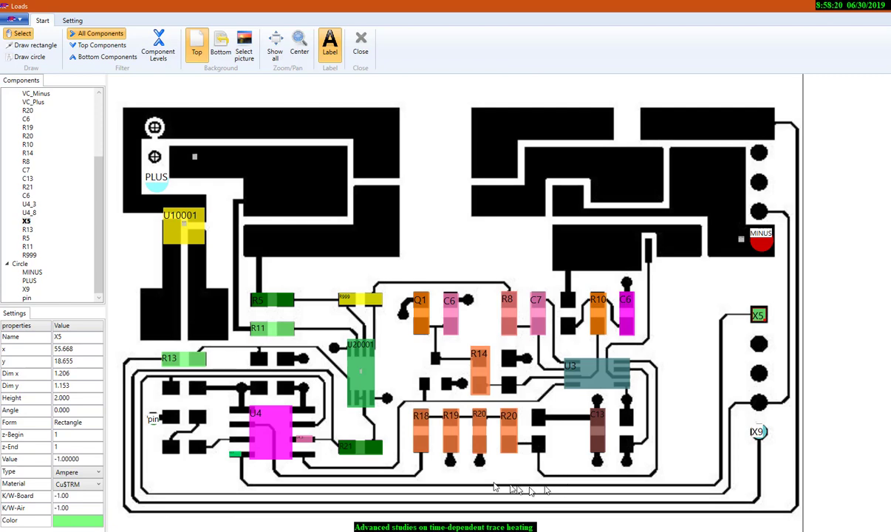
# Step: Inspect the settings of the U4_8, X9 and U4_3 loads and close the graphical load editor
pyautogui.click(238, 459)
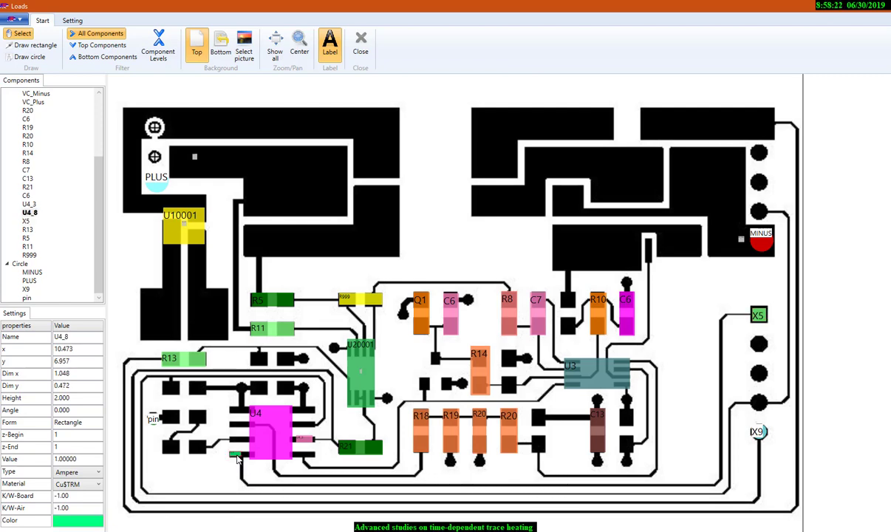
pyautogui.click(766, 437)
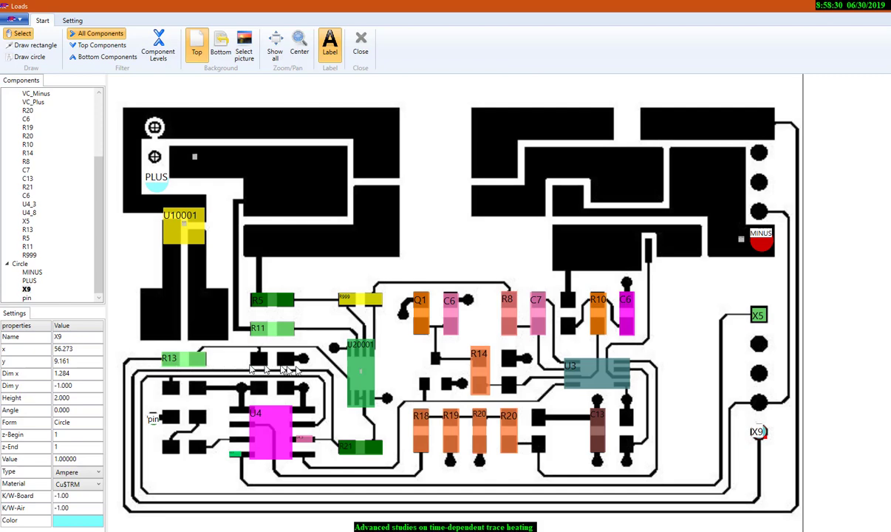
pyautogui.click(306, 441)
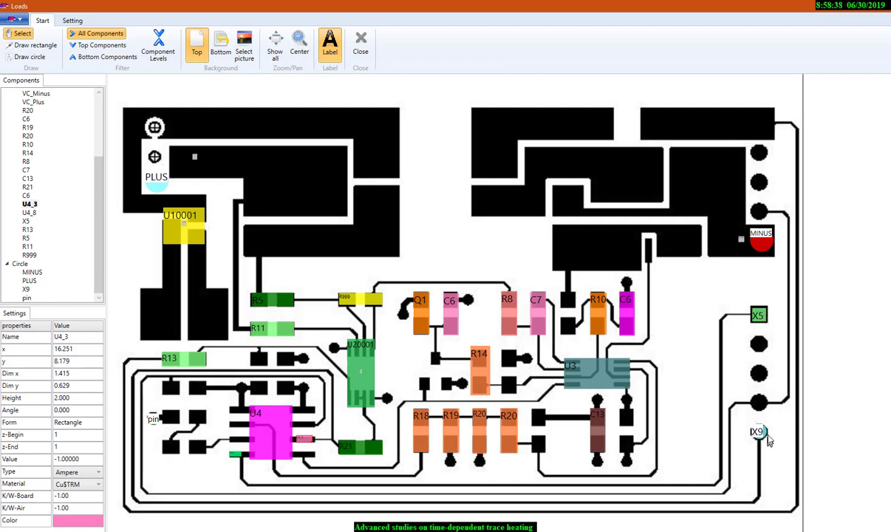
pyautogui.click(359, 44)
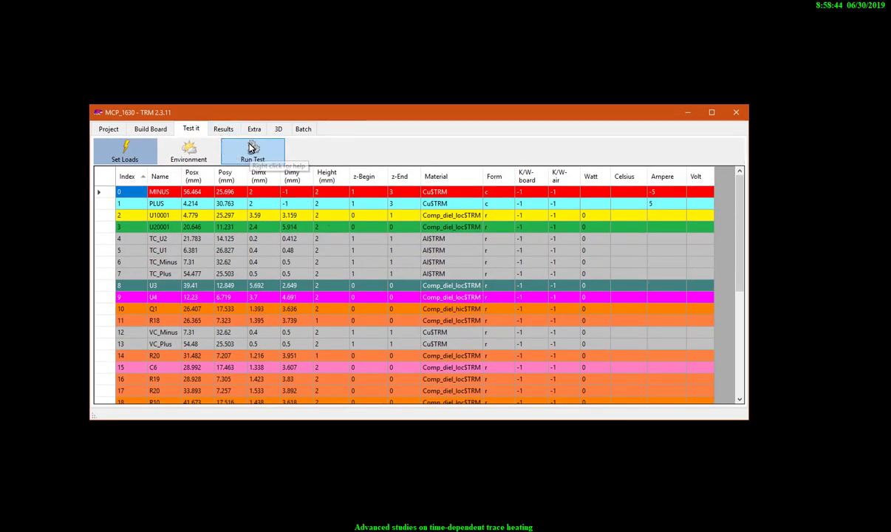
# Step: Display the temperature result plot for the top1 level
pyautogui.click(224, 130)
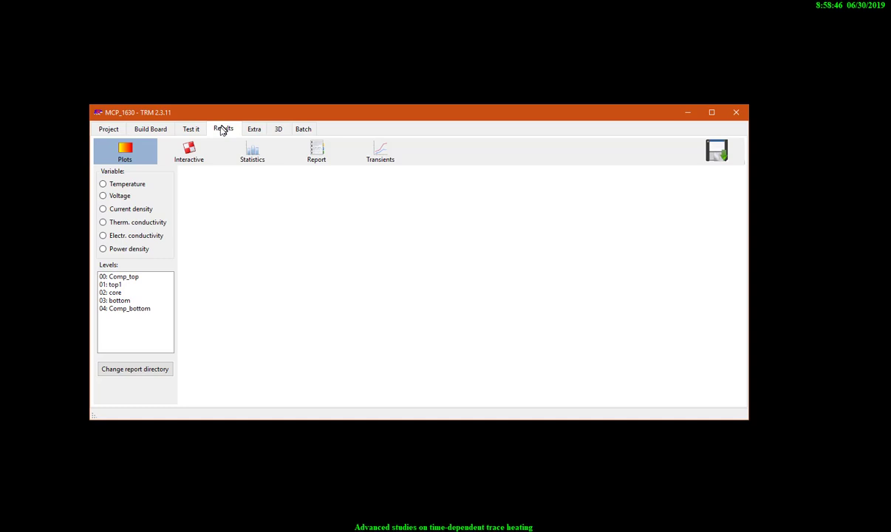
pyautogui.click(113, 184)
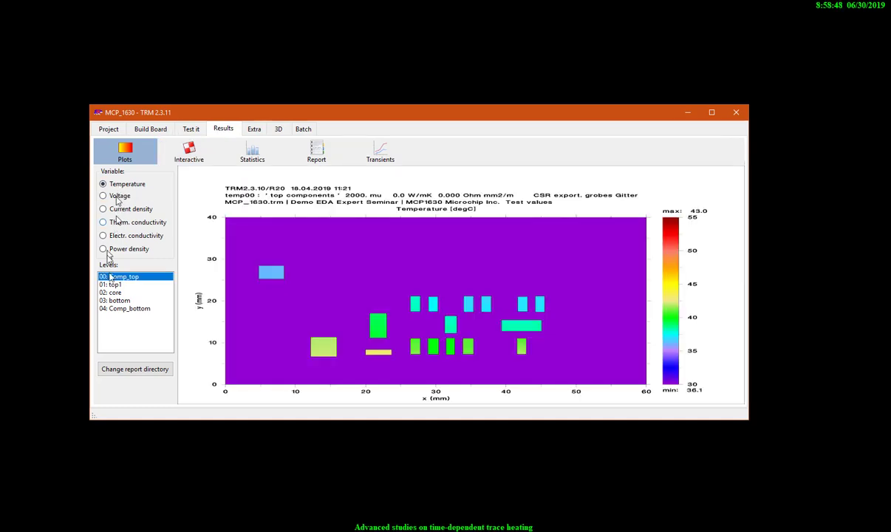
pyautogui.click(111, 285)
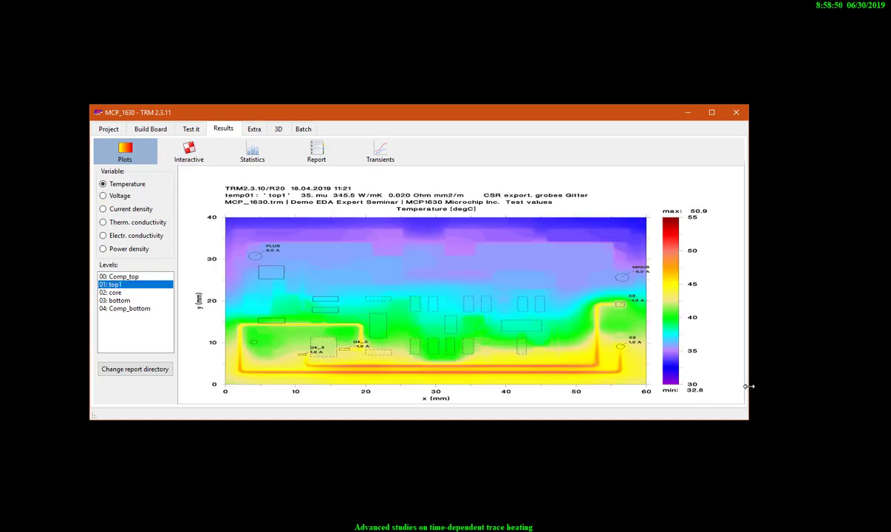
# Step: Resize the TRM window and probe the top1 temperature on the X5 trace, the outer trace and the long horizontal traces
pyautogui.moveTo(748, 421); pyautogui.dragTo(487, 484)
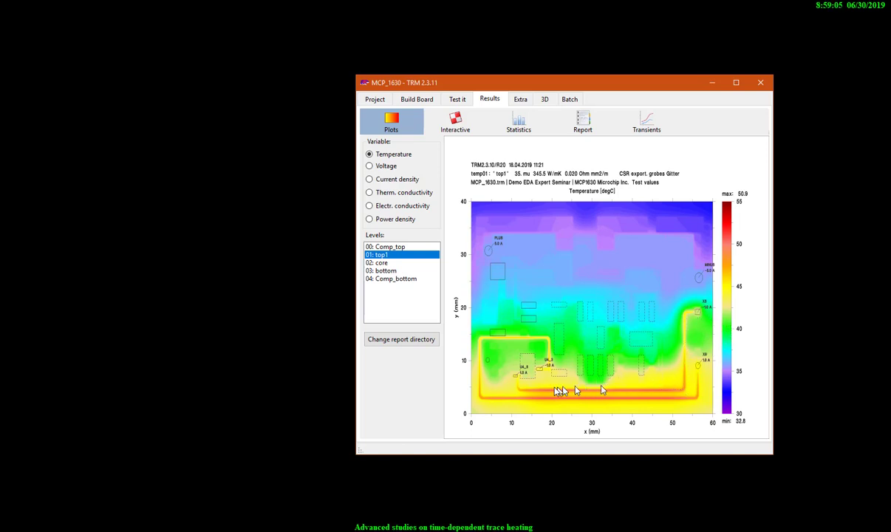
pyautogui.click(685, 334)
pyautogui.click(686, 328)
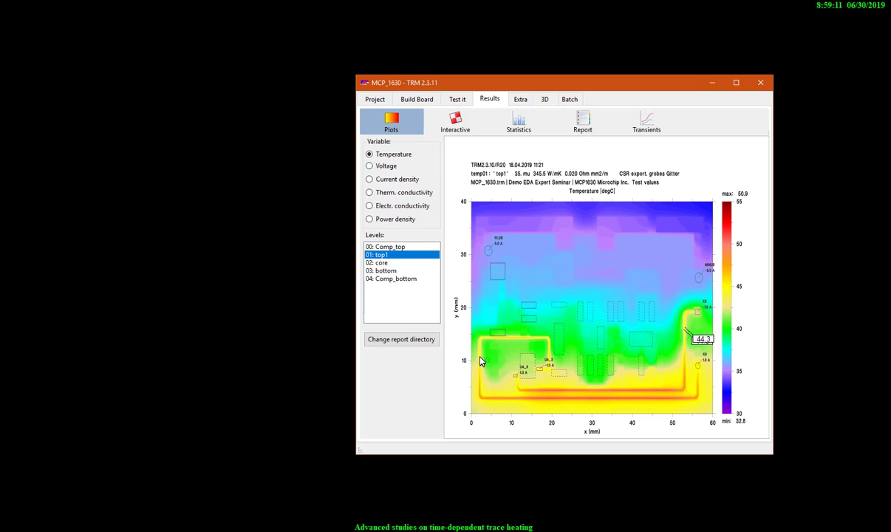
pyautogui.click(481, 360)
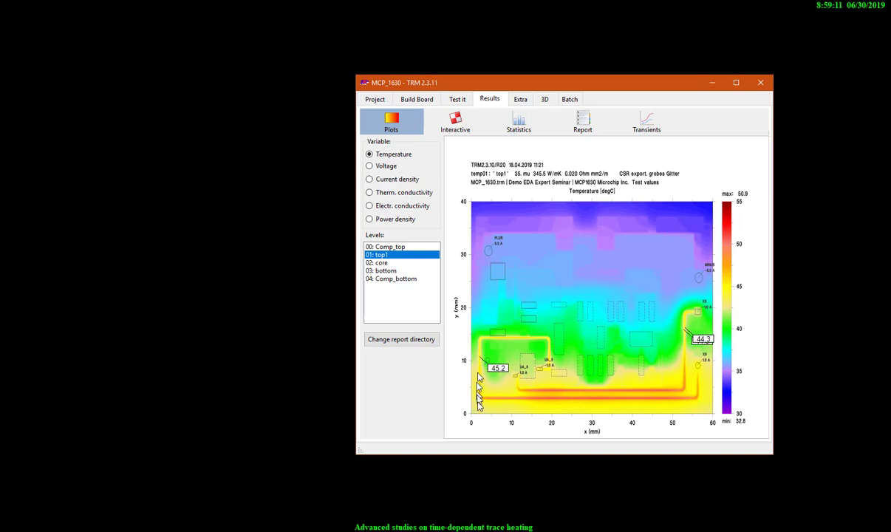
pyautogui.click(570, 392)
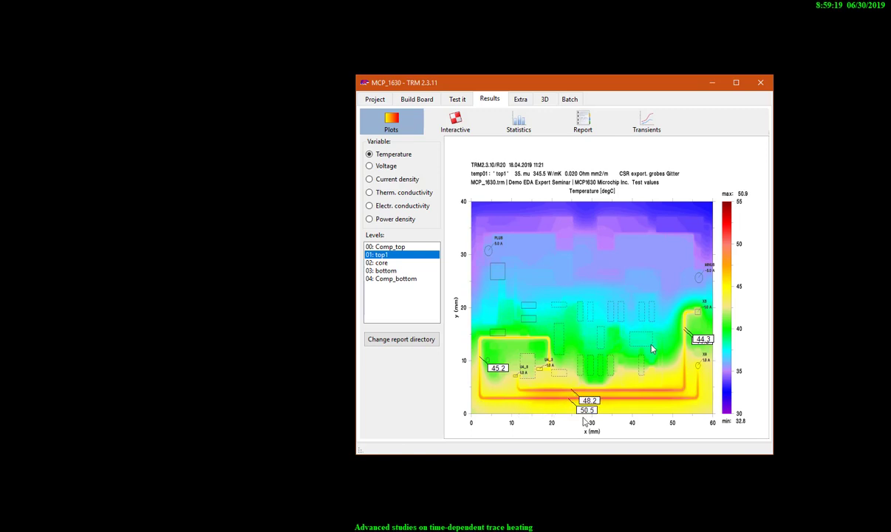
# Step: Display the top1 voltage plot in a wider window and probe the voltage at X9 and at U4_3
pyautogui.click(384, 168)
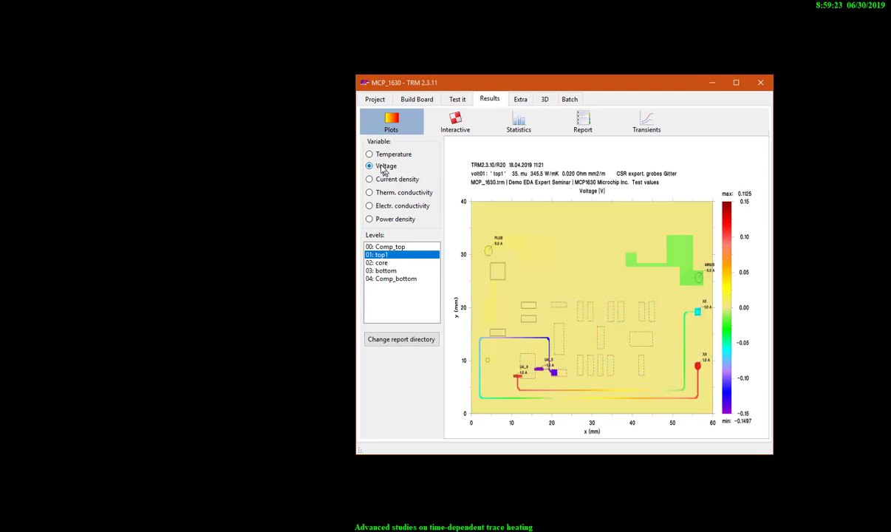
pyautogui.moveTo(356, 203); pyautogui.dragTo(210, 237)
pyautogui.moveTo(664, 392)
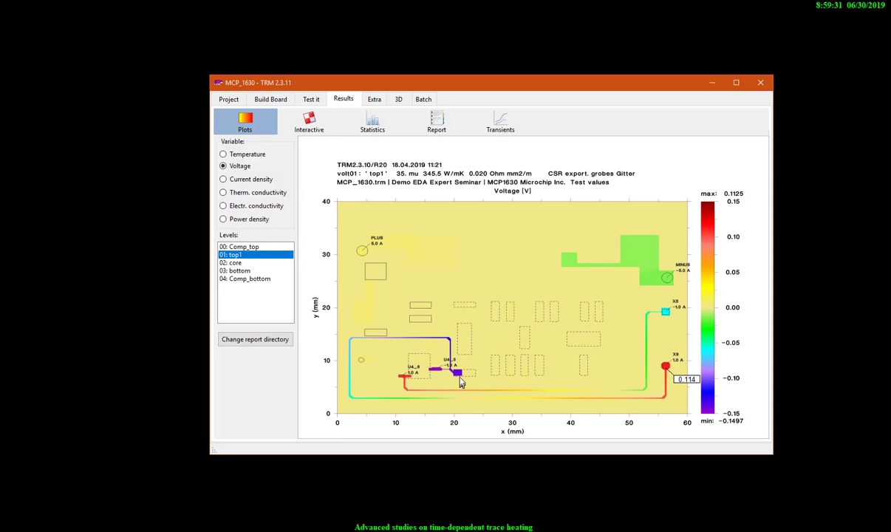
pyautogui.moveTo(438, 374)
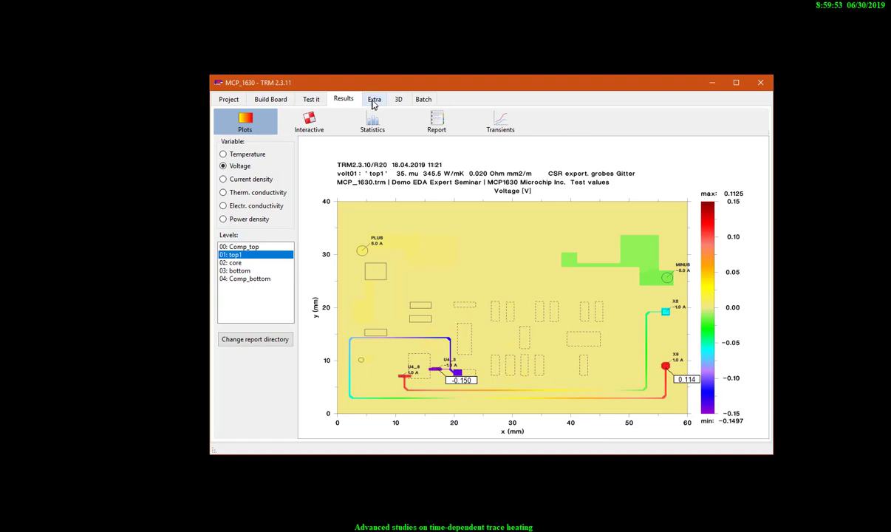
# Step: Enable the Transient option in the run settings and start the calculation
pyautogui.click(311, 99)
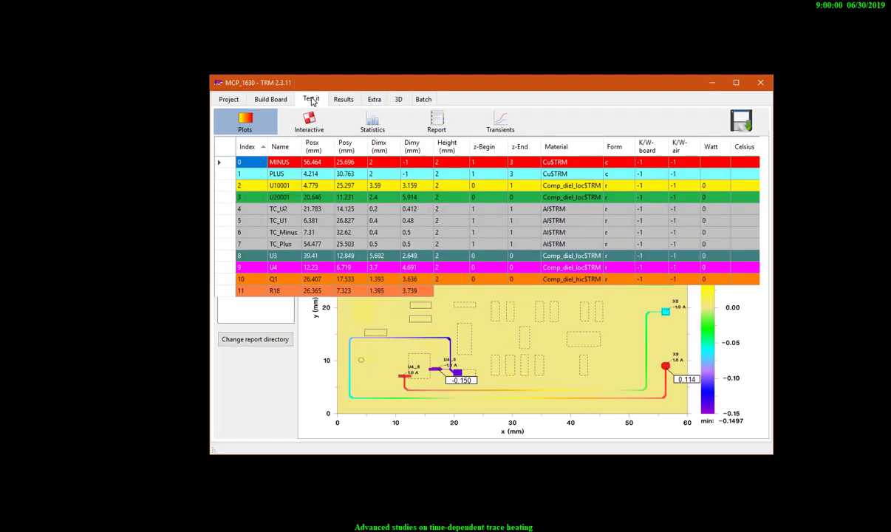
pyautogui.click(372, 122)
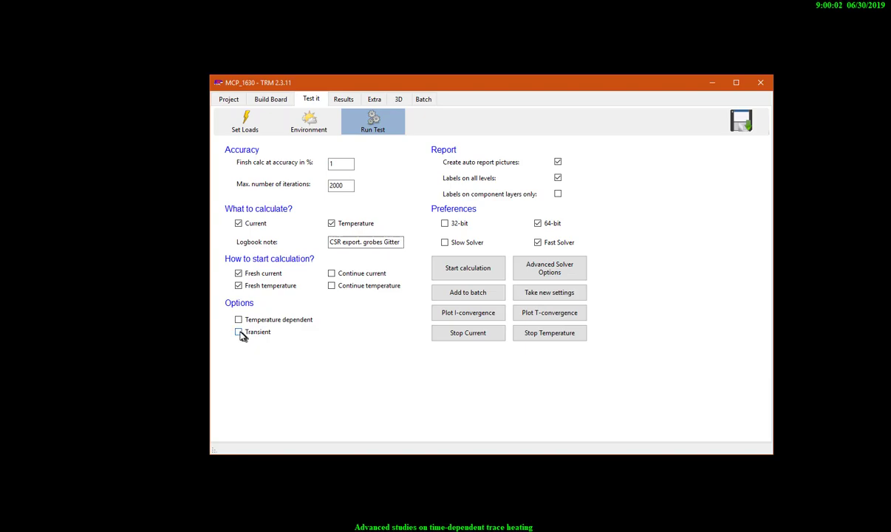
pyautogui.click(238, 332)
pyautogui.click(467, 270)
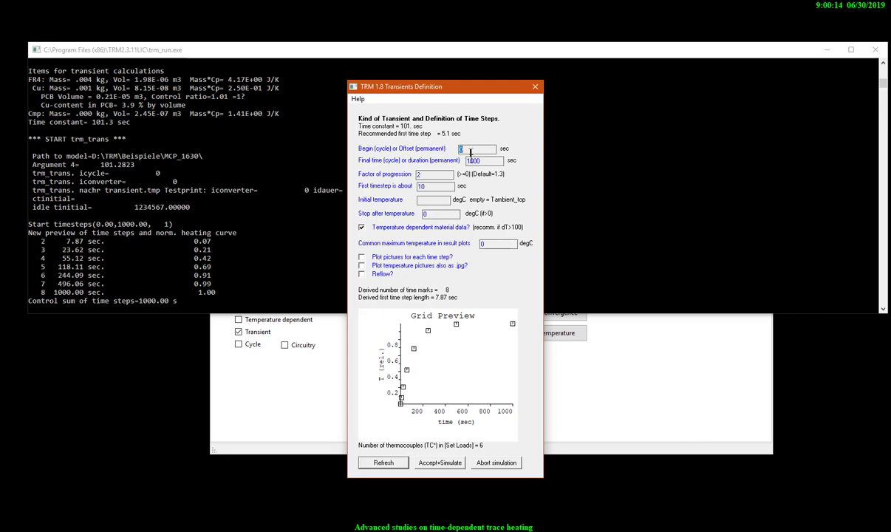
# Step: Define the transient with a final time of 500 s, progression factor 1.3 and first timestep 1 s, refresh the preview and run the simulation
pyautogui.press('Tab')
pyautogui.doubleClick(428, 186)
pyautogui.moveTo(425, 175); pyautogui.dragTo(408, 178)
pyautogui.click(385, 463)
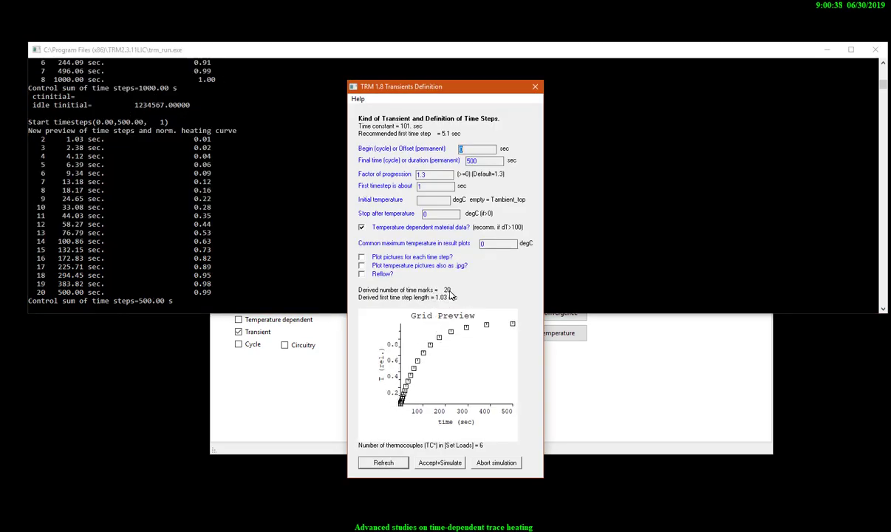
pyautogui.click(443, 463)
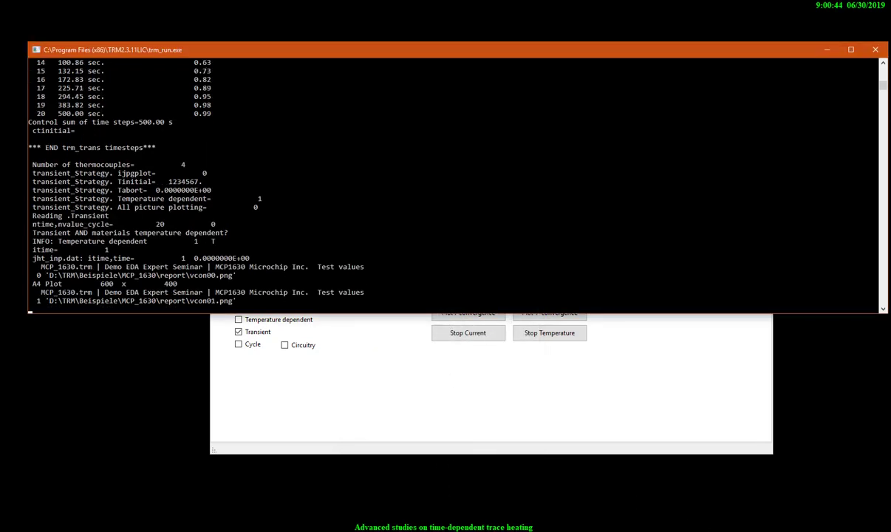
pyautogui.click(717, 530)
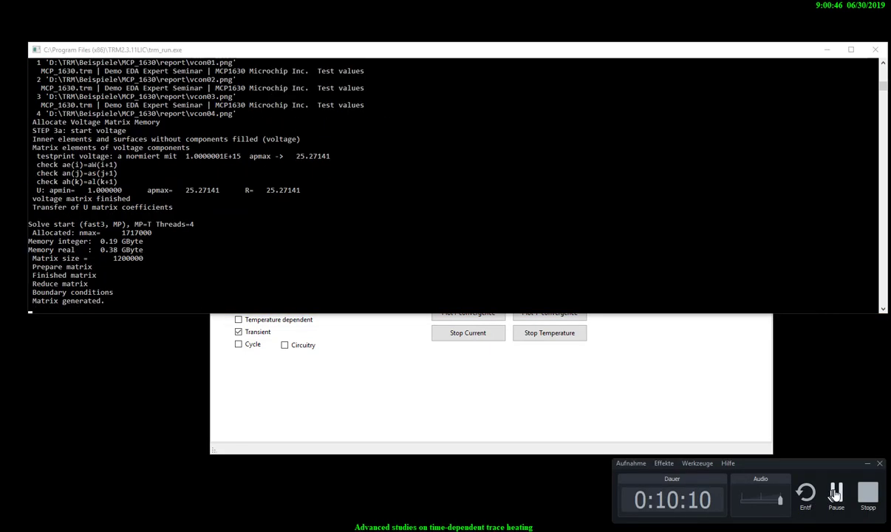
pyautogui.click(835, 493)
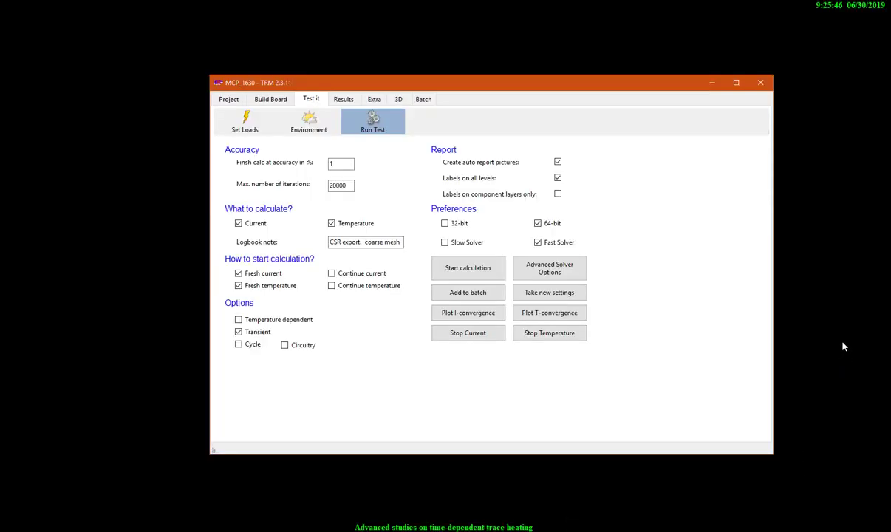
# Step: Compare the transient temperature plots of the top1, core and bottom levels and open the thermocouple curves over time
pyautogui.click(343, 99)
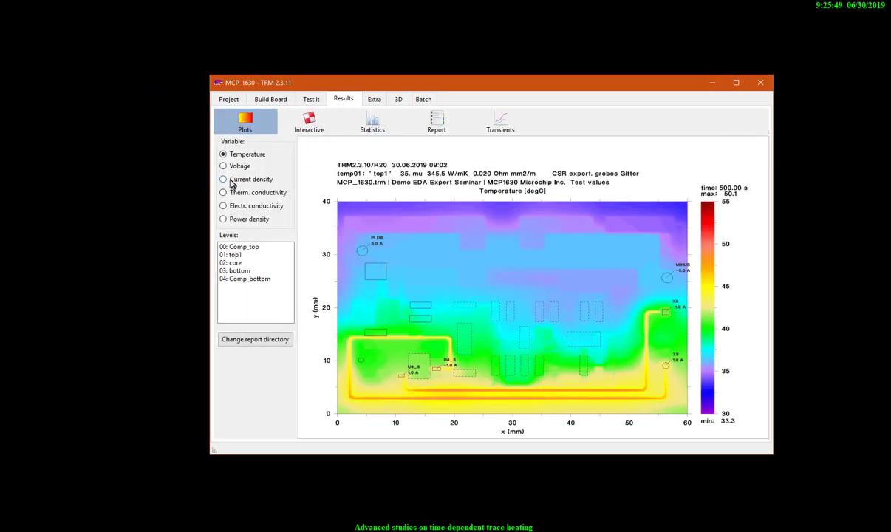
pyautogui.click(235, 255)
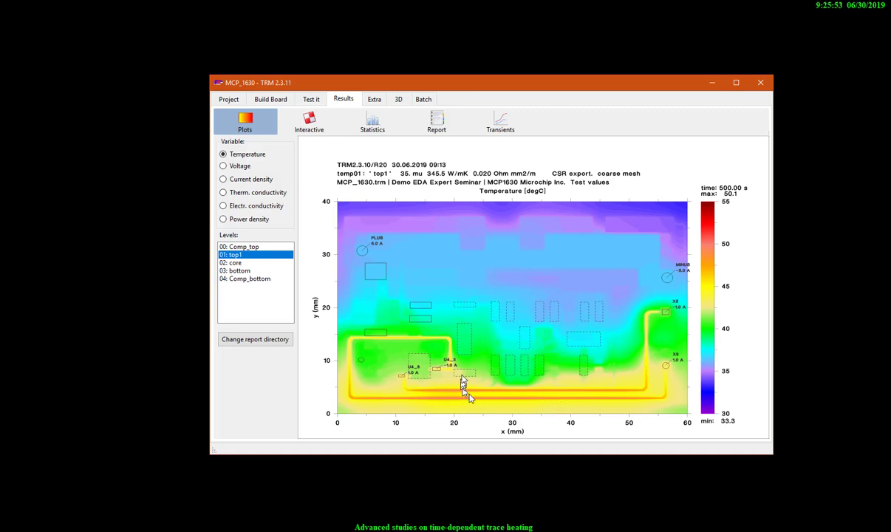
pyautogui.click(235, 263)
pyautogui.click(231, 272)
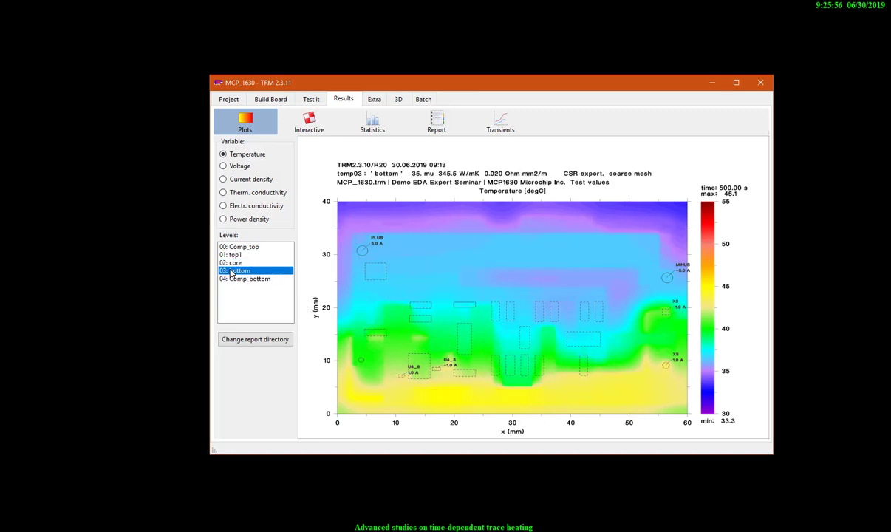
pyautogui.click(233, 263)
pyautogui.click(232, 255)
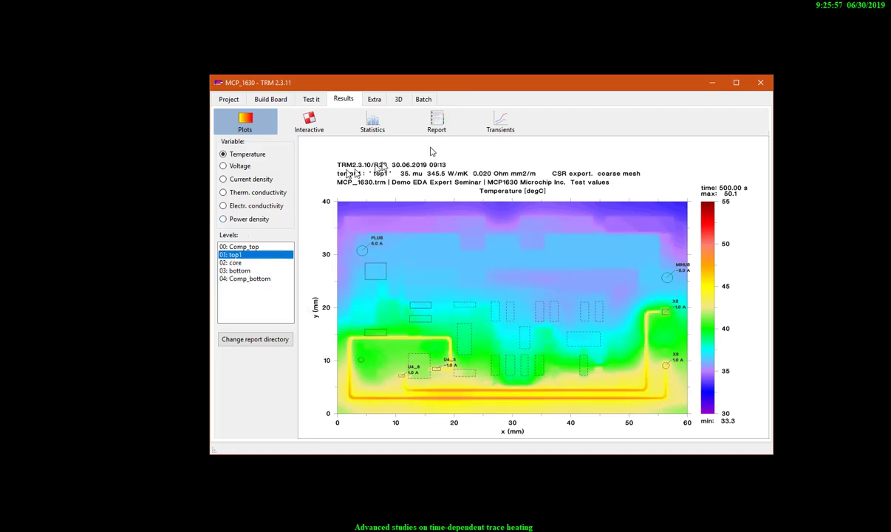
pyautogui.click(500, 127)
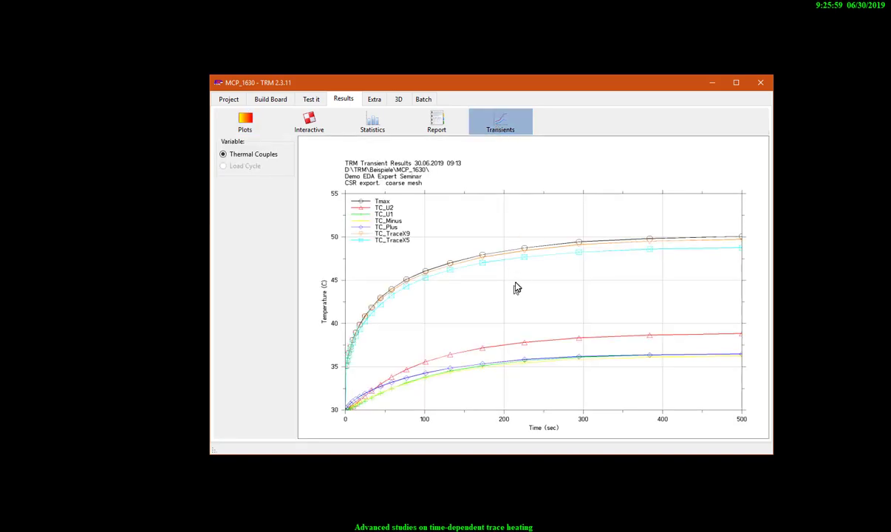